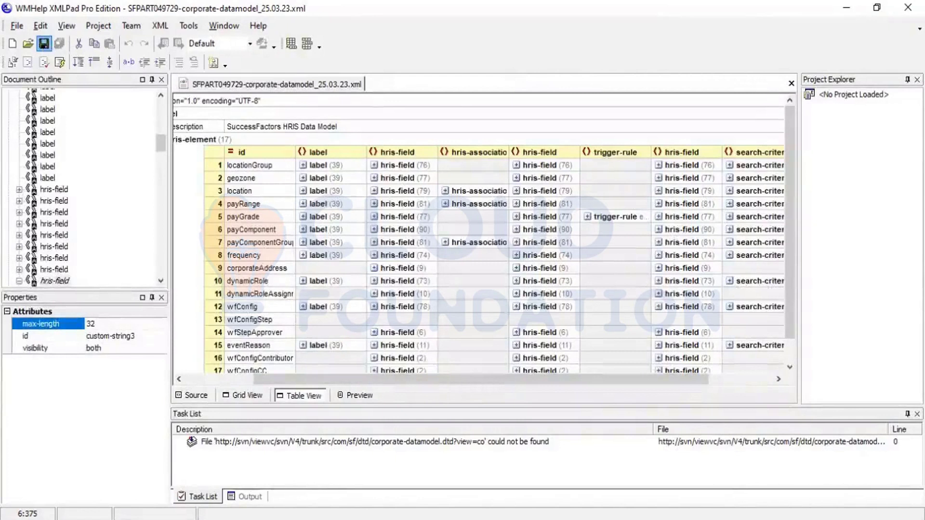
# Step: Close the XMLPad editor and duplicate the SuccessFactors tab in the browser
pyautogui.click(908, 7)
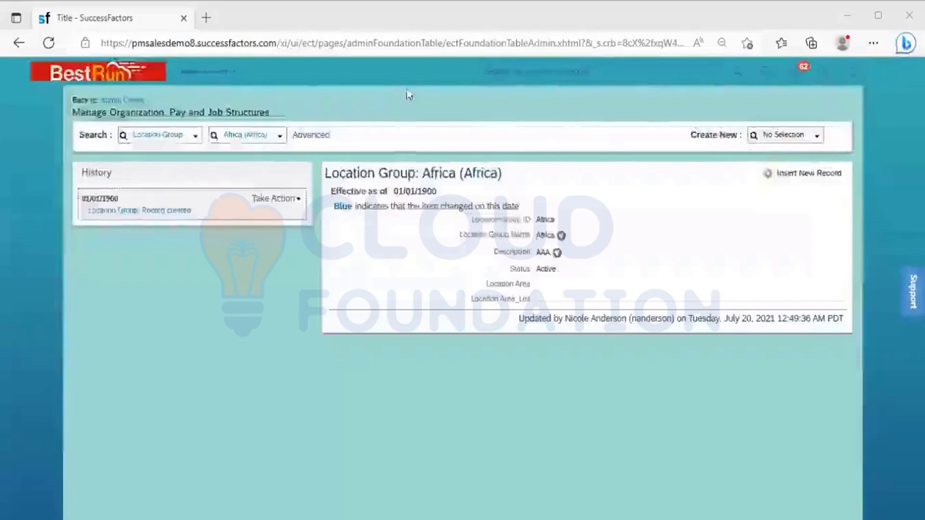
pyautogui.rightClick(118, 22)
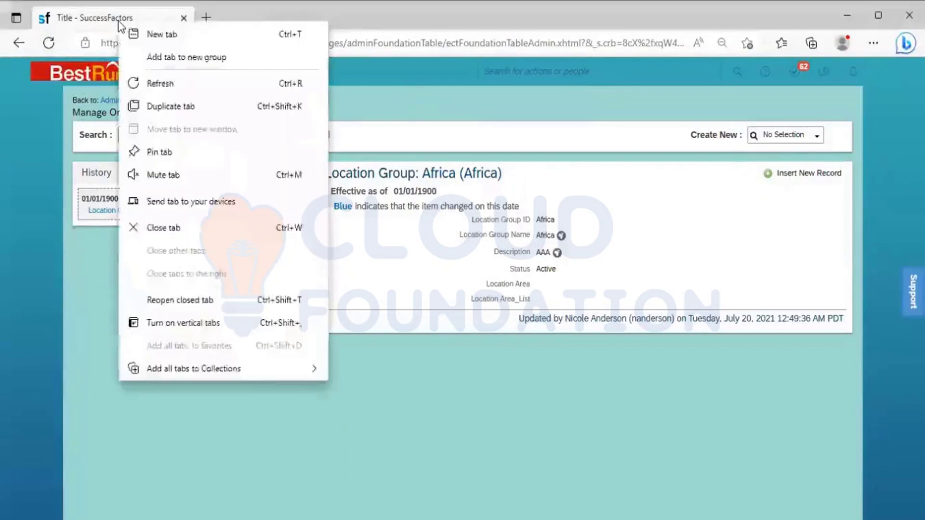
pyautogui.click(191, 107)
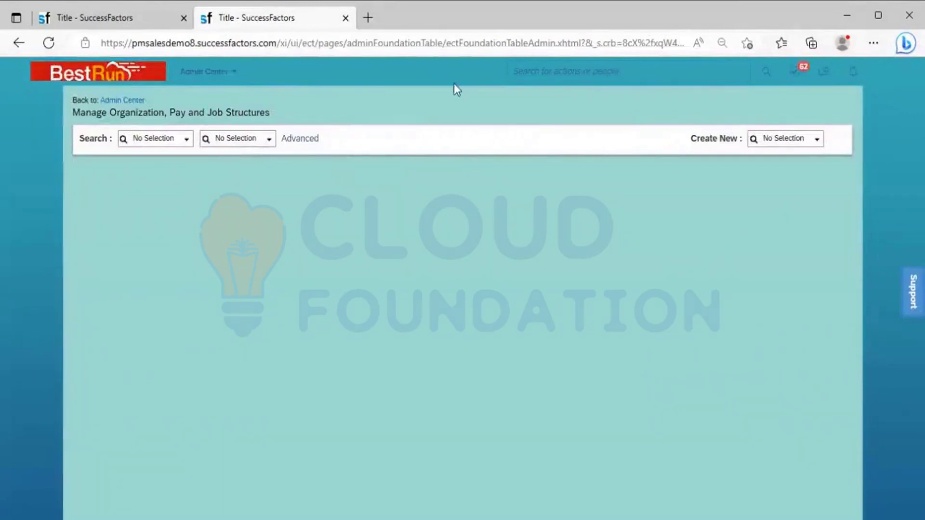
# Step: Search the available actions for "foundation" and open Import/Export Corporate Data Model
pyautogui.click(554, 74)
pyautogui.write('foundt')
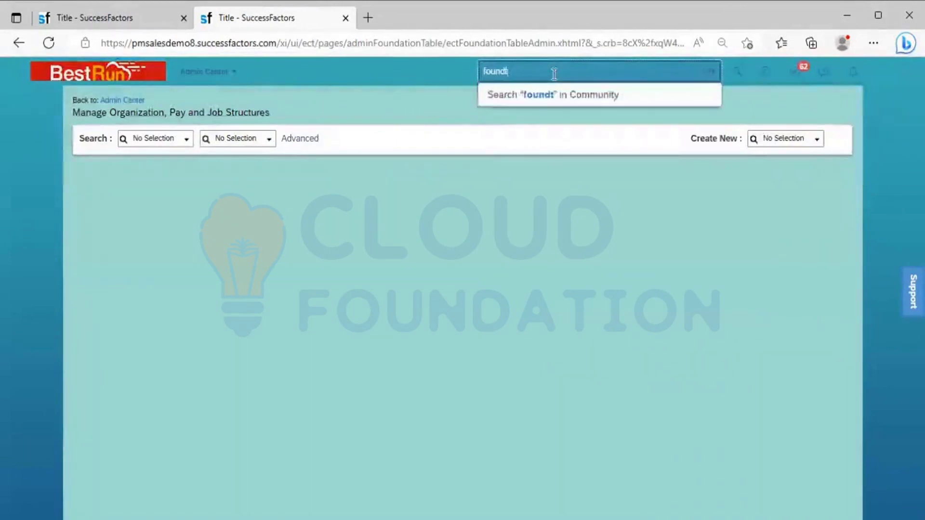
pyautogui.press('BackSpace')
pyautogui.write('ation')
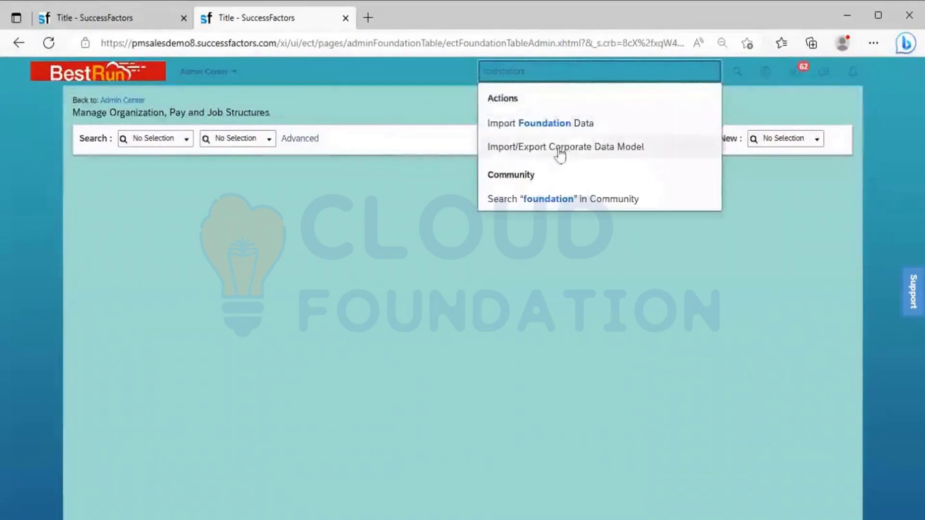
pyautogui.click(584, 147)
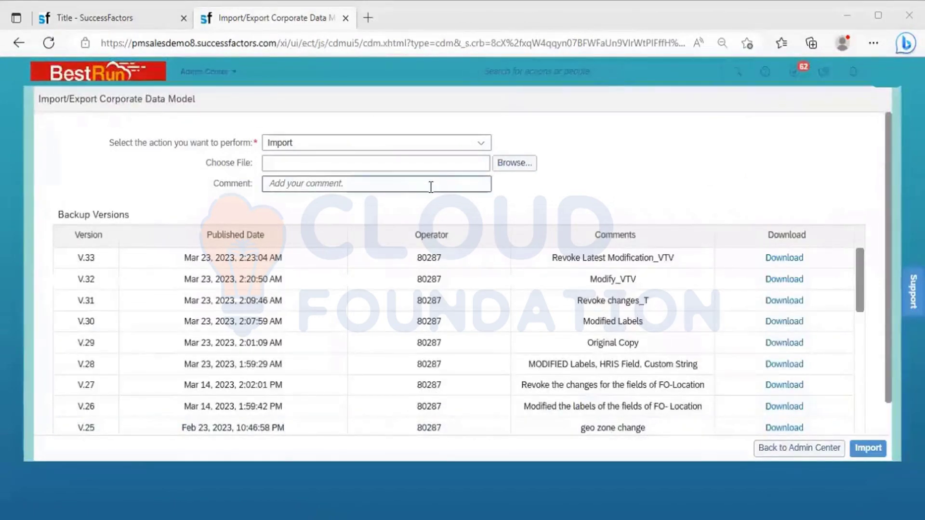
# Step: Choose SFPART049729-corporate-datamodel_25.03.23 from the Data Models folder 25.03.23 as the import file
pyautogui.click(523, 164)
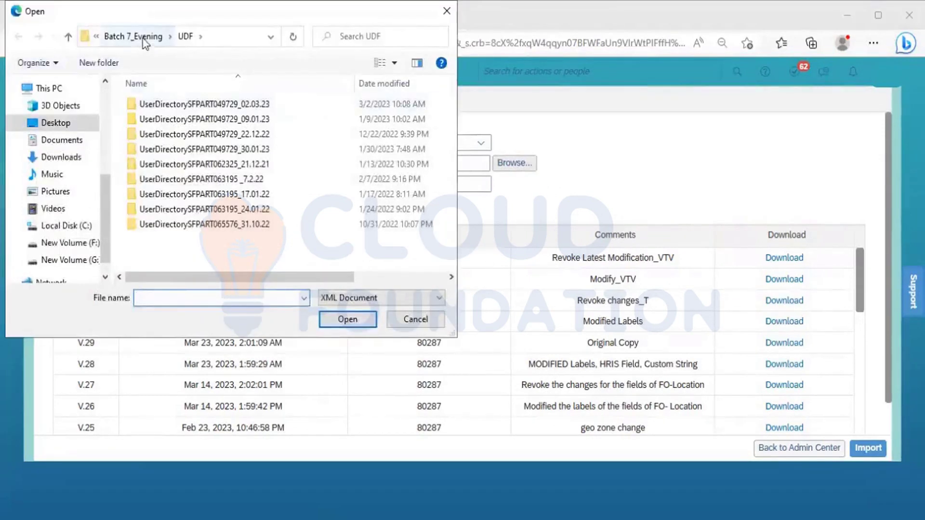
pyautogui.click(143, 38)
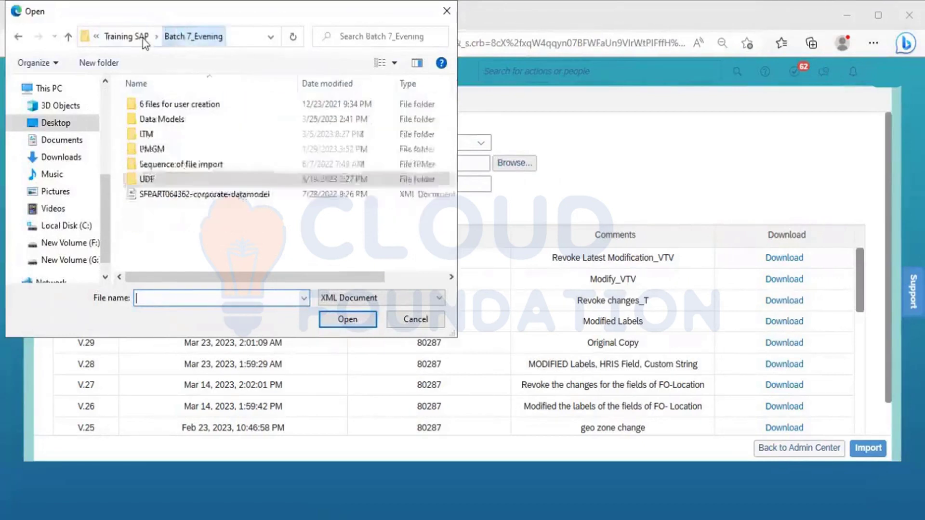
pyautogui.doubleClick(155, 119)
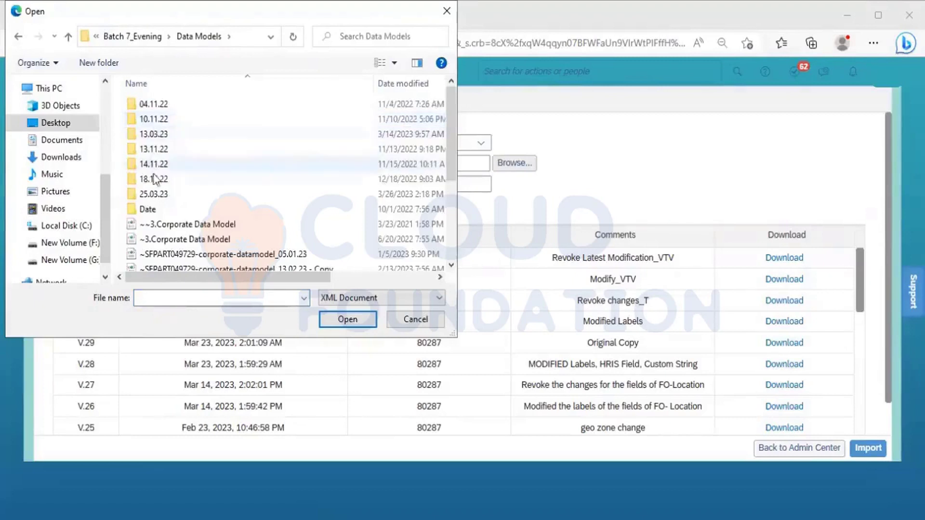
pyautogui.click(157, 195)
pyautogui.doubleClick(156, 195)
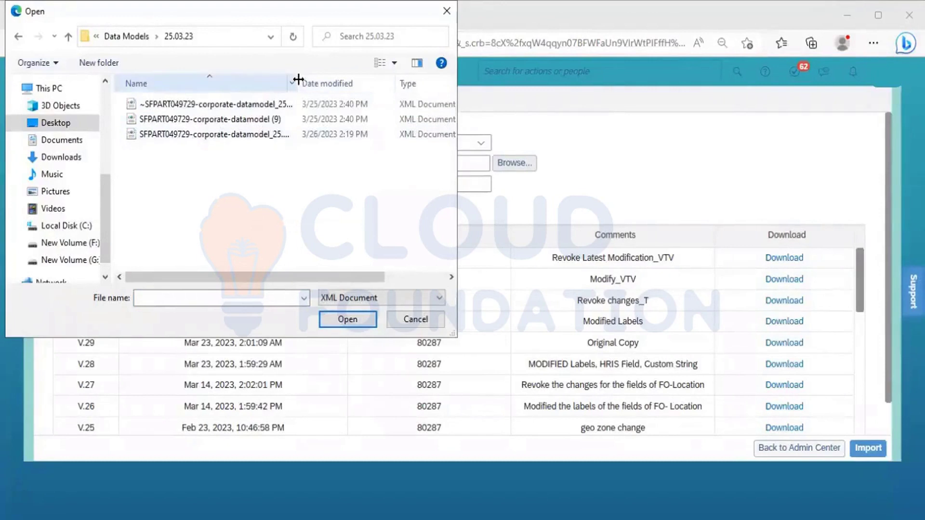
pyautogui.moveTo(298, 78); pyautogui.dragTo(378, 128)
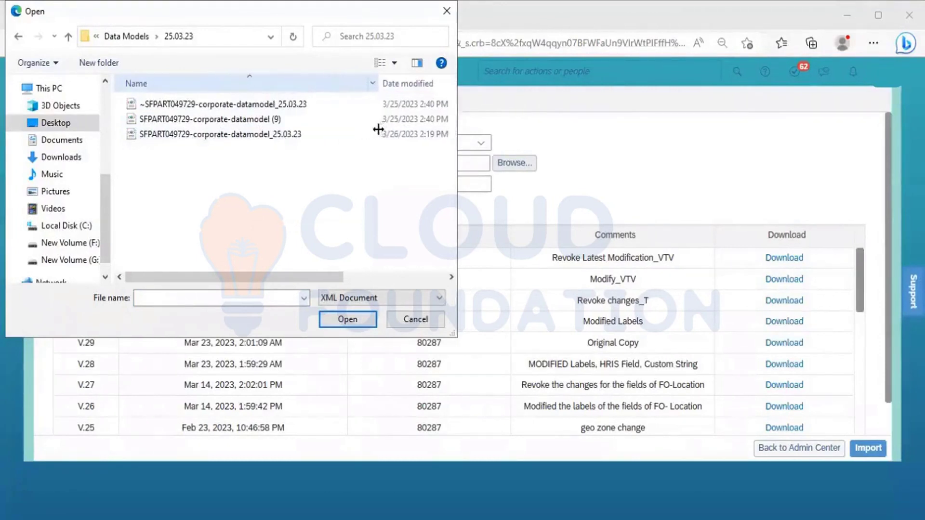
pyautogui.click(249, 135)
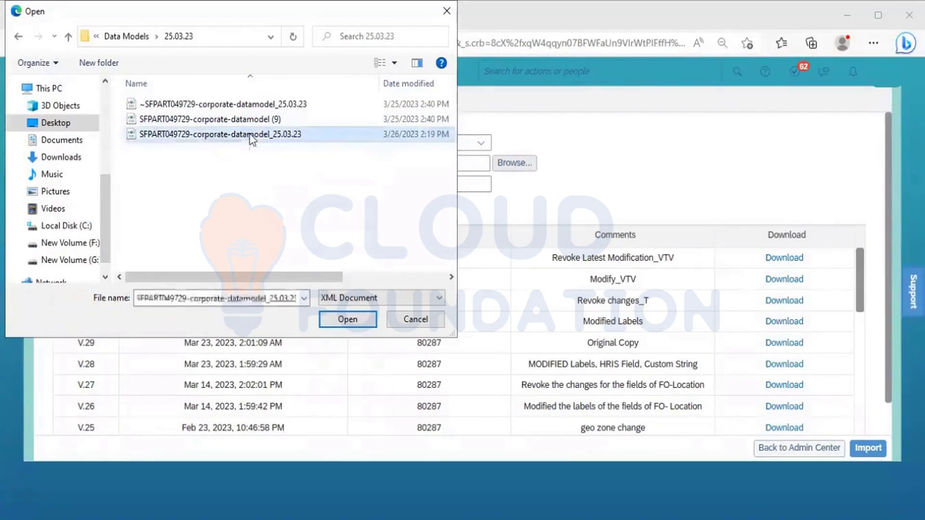
pyautogui.click(342, 327)
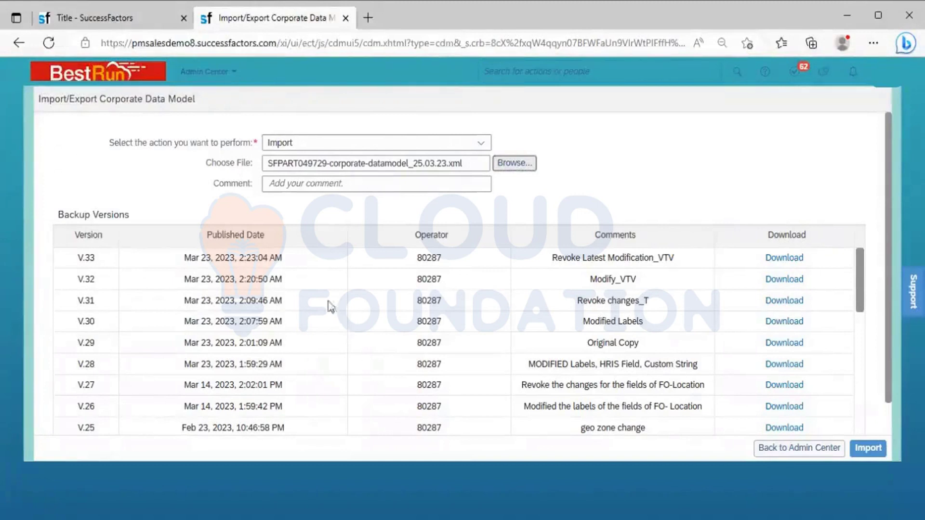
# Step: Add the comment "Changes made in the FO - Location Group and fields" and import the corporate data model
pyautogui.click(317, 183)
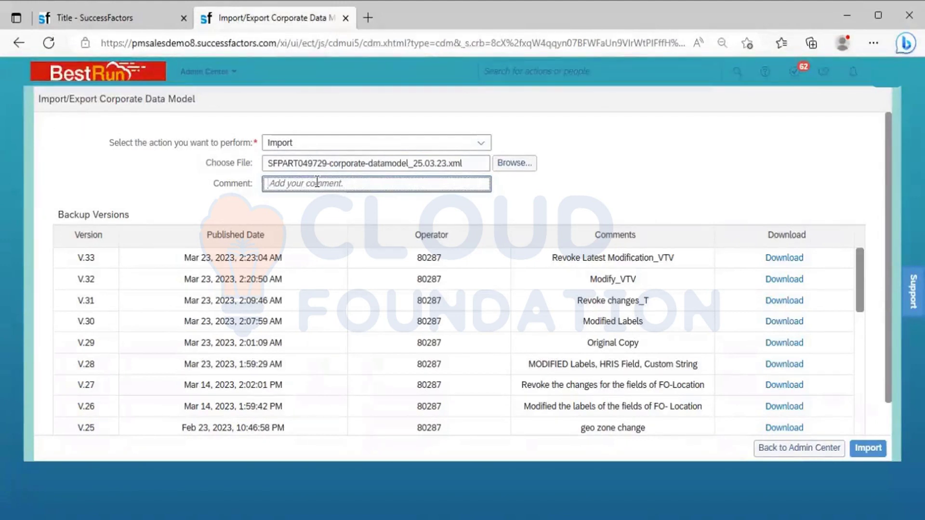
pyautogui.write('Changes mailed')
pyautogui.press('BackSpace')
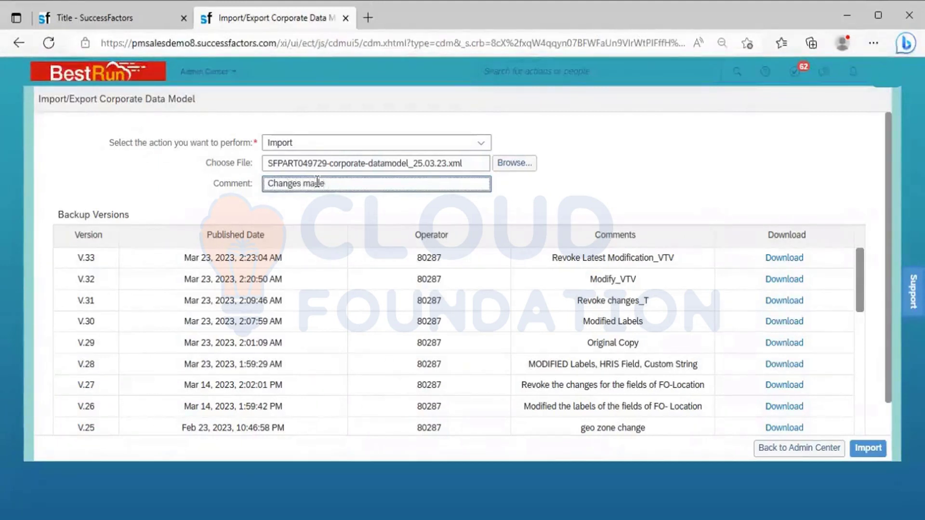
pyautogui.write('in the FO -')
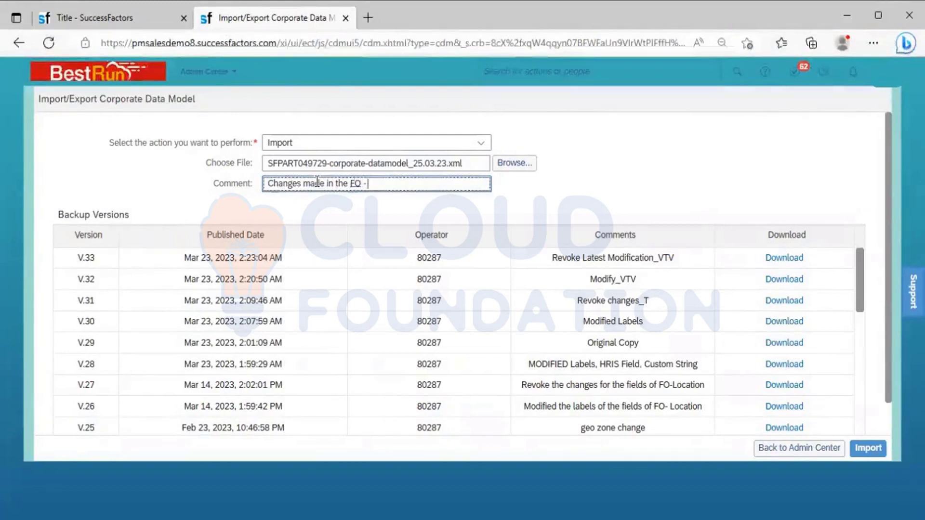
pyautogui.write(' J')
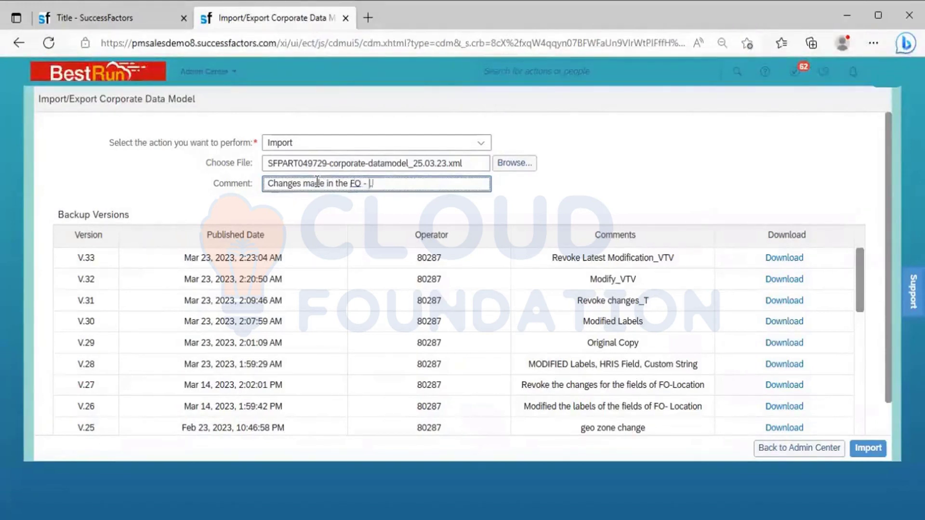
pyautogui.write('ocation Gro')
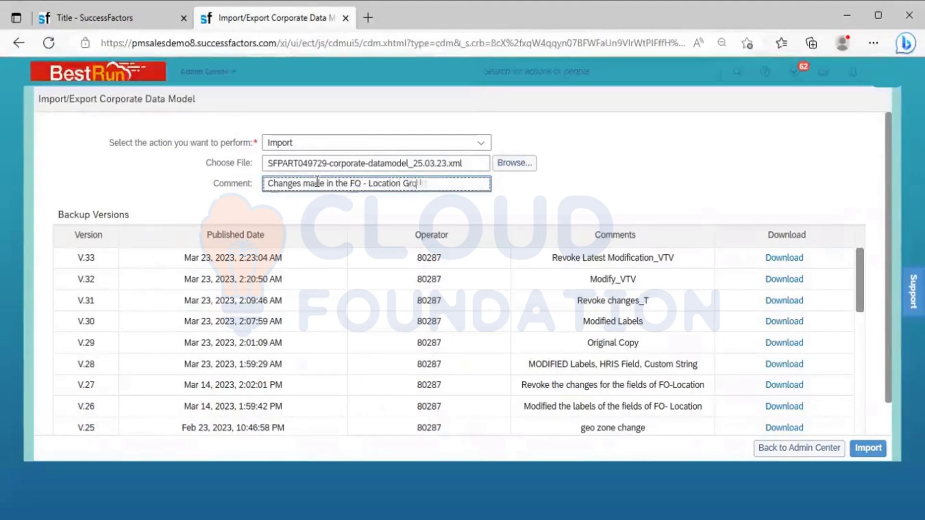
pyautogui.write('up and fields')
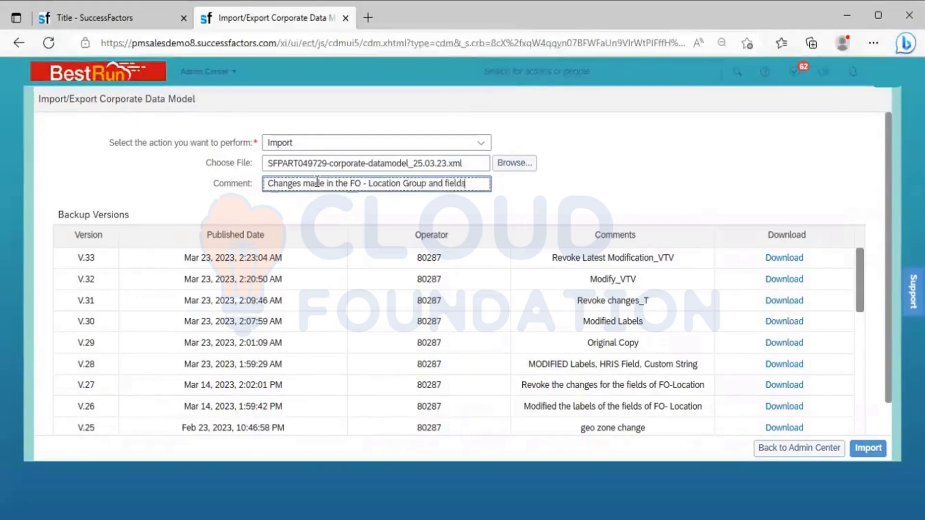
pyautogui.click(626, 194)
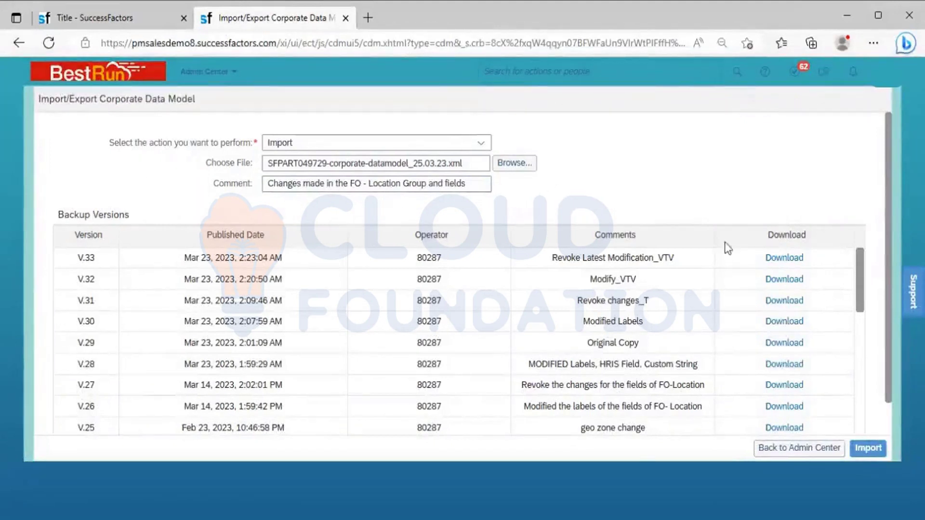
pyautogui.click(861, 452)
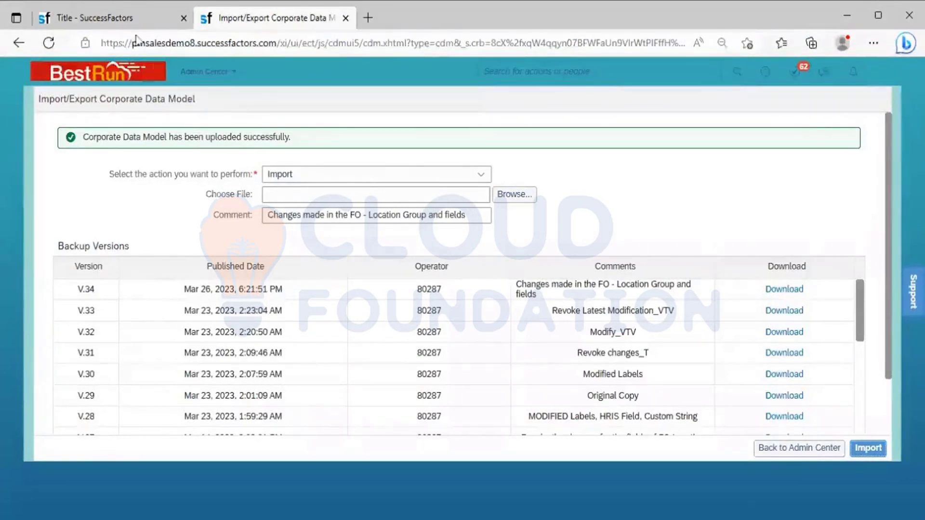
# Step: In the original SuccessFactors tab, return to the home page and open Manage Organization, Pay and Job Structures by searching for "Manage org"
pyautogui.click(128, 17)
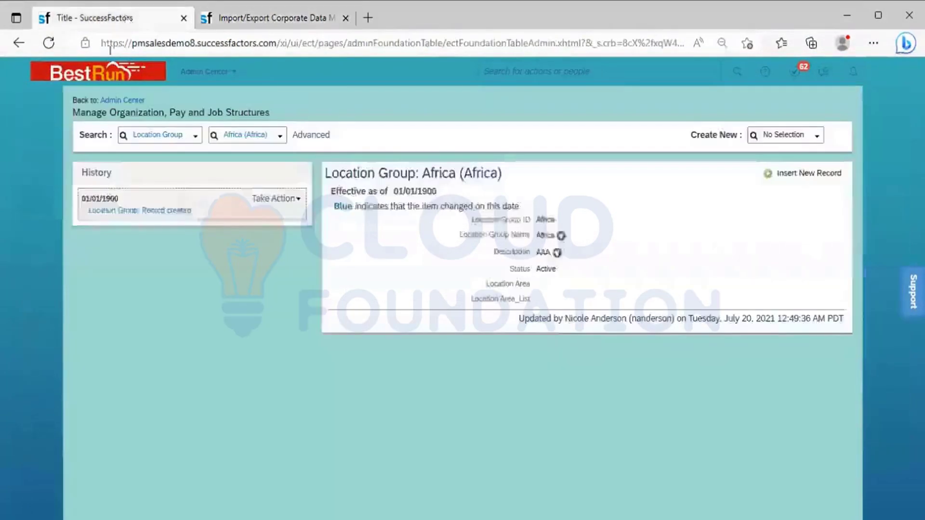
pyautogui.click(97, 78)
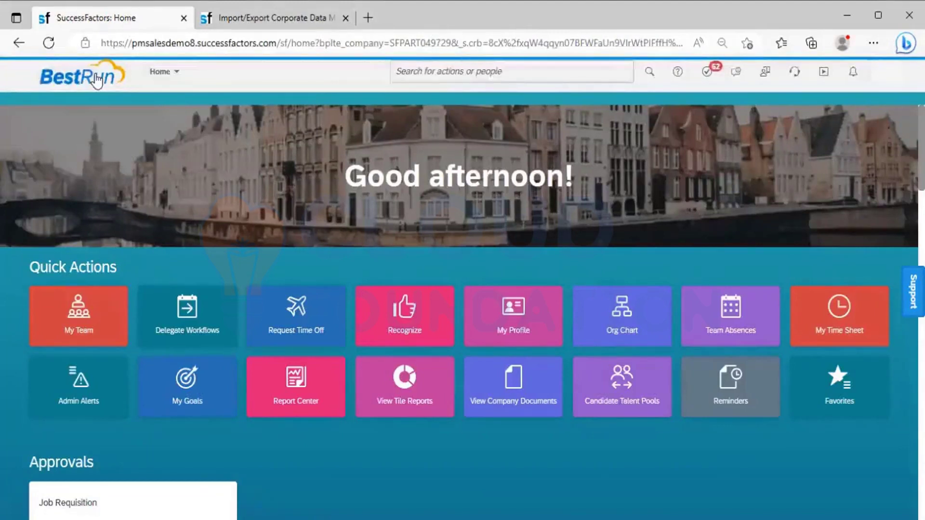
pyautogui.click(476, 65)
pyautogui.write('Manage or')
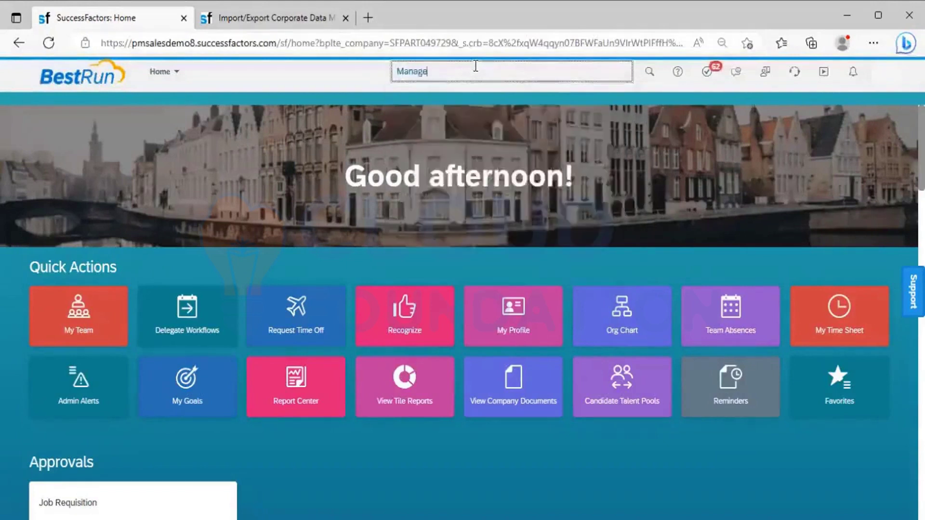
pyautogui.write('g')
pyautogui.click(467, 145)
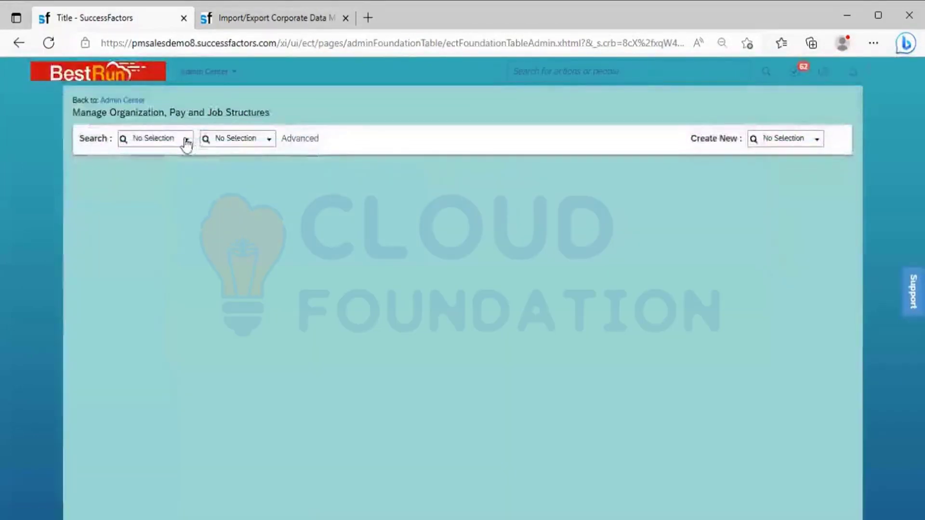
# Step: Display the Africa record of Location Group_LG and examine its field labels, especially Location Subgroup
pyautogui.click(187, 141)
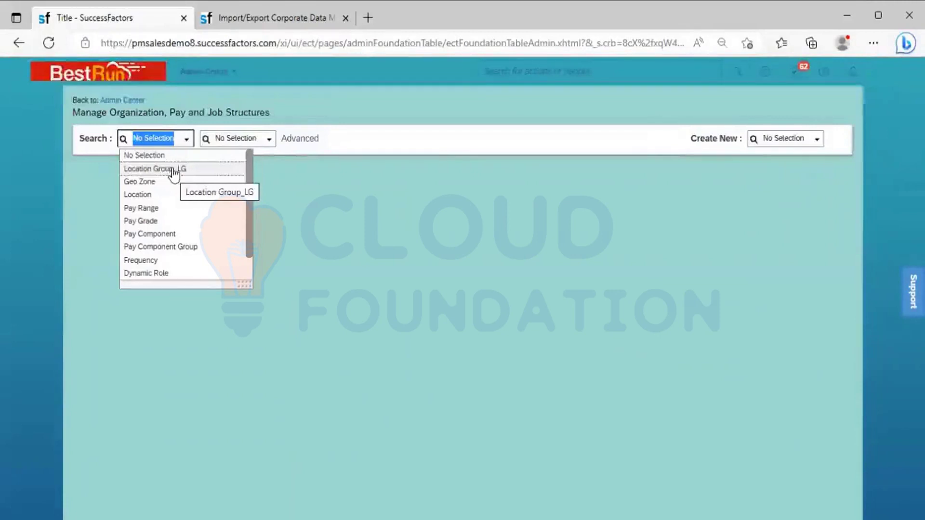
pyautogui.click(174, 170)
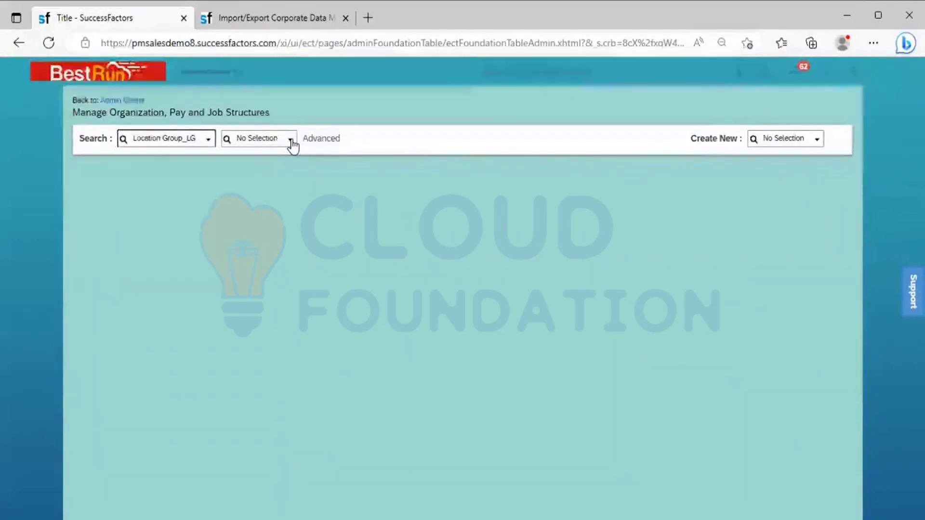
pyautogui.click(291, 144)
pyautogui.click(283, 157)
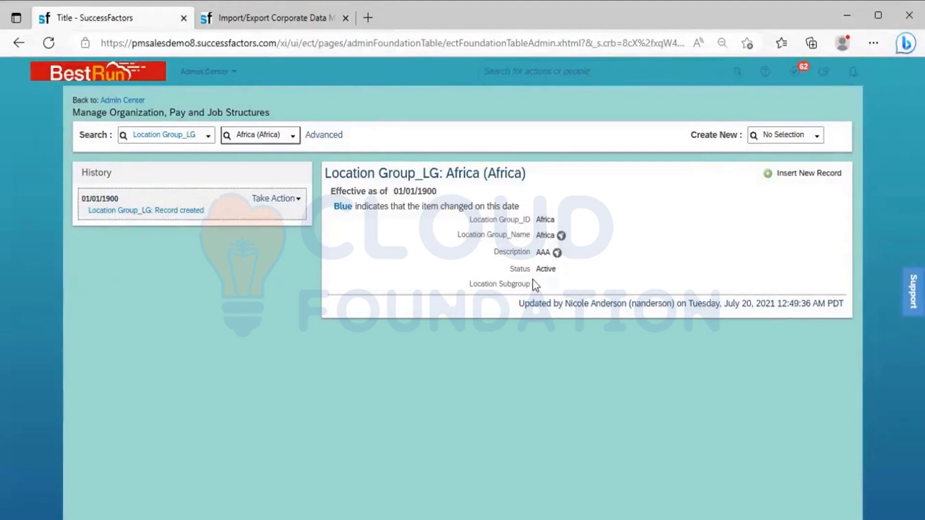
pyautogui.moveTo(534, 291); pyautogui.dragTo(500, 289)
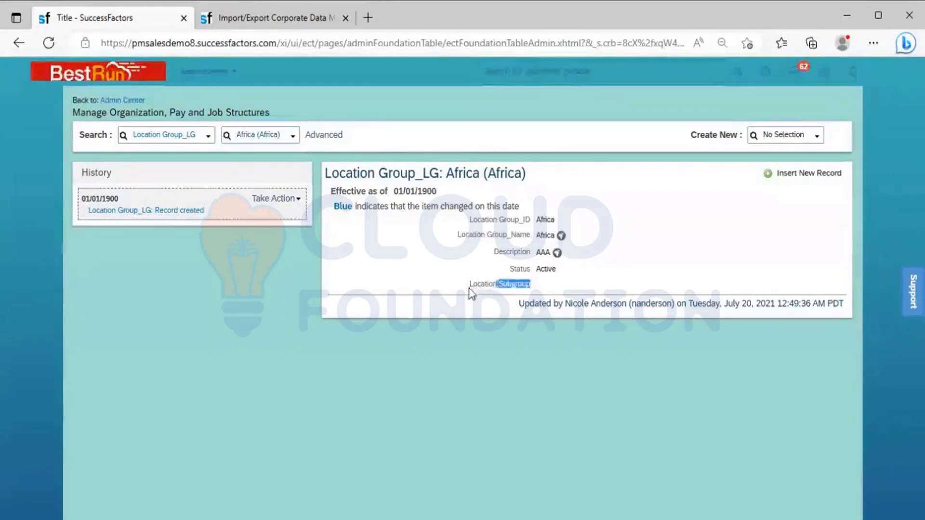
pyautogui.click(542, 288)
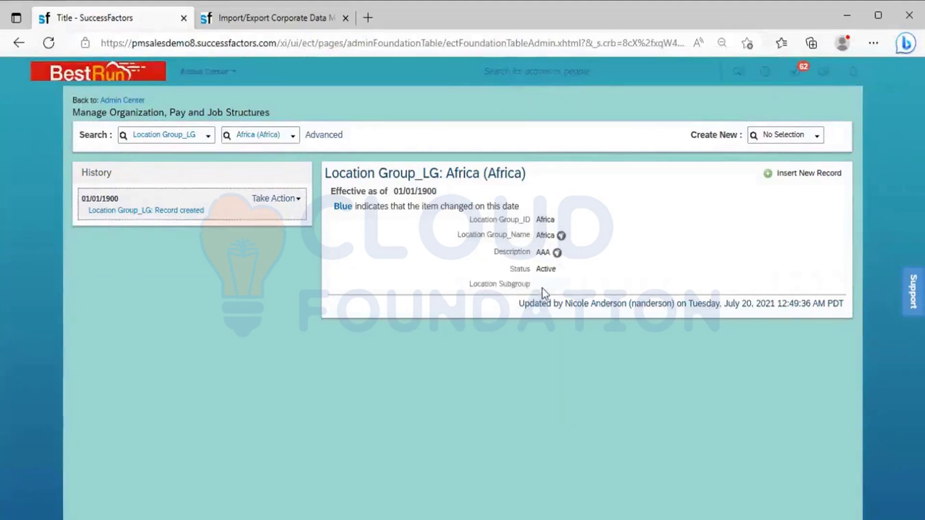
# Step: Open the 01/01/1900 Africa record for correction to inspect its editable fields
pyautogui.click(297, 199)
pyautogui.click(296, 208)
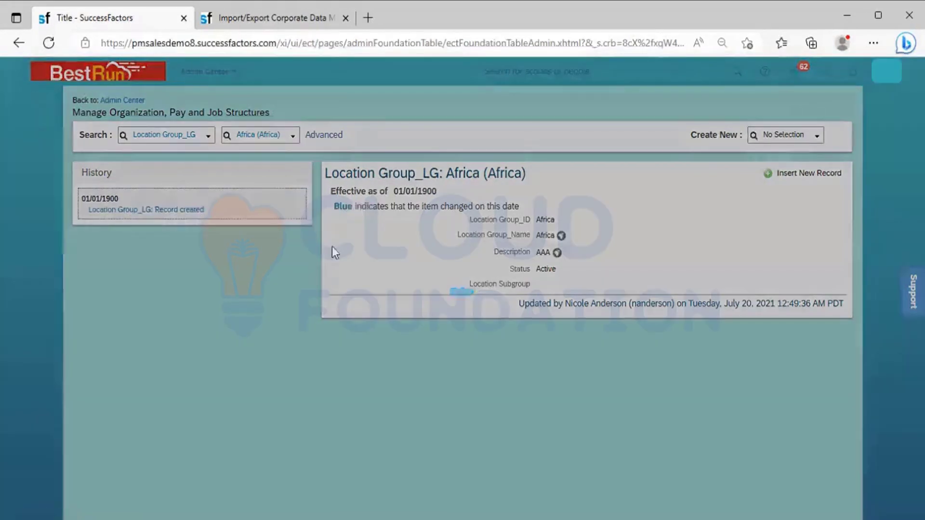
pyautogui.click(298, 200)
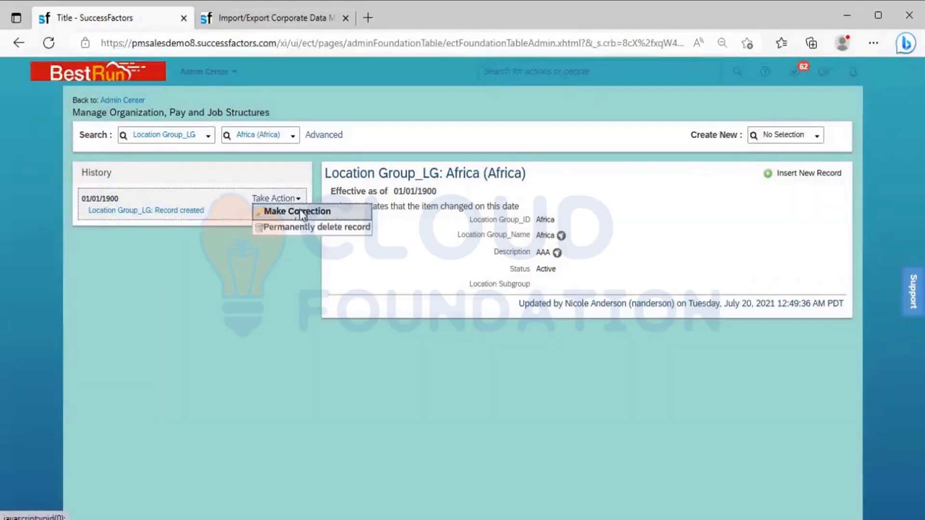
pyautogui.click(301, 213)
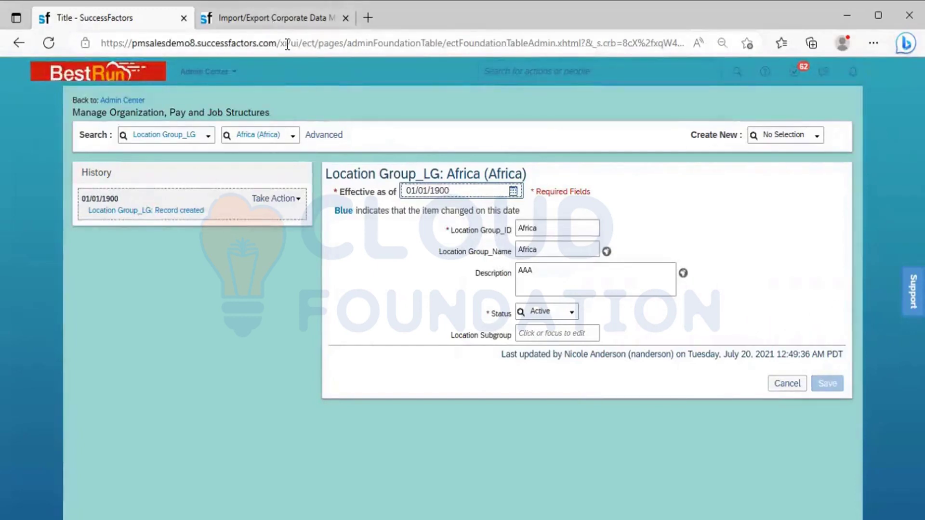
# Step: On the Import/Export Corporate Data Model page, choose SFPART049729-corporate-datamodel (9).xml from the 25.03.23 folder as the import file
pyautogui.click(274, 18)
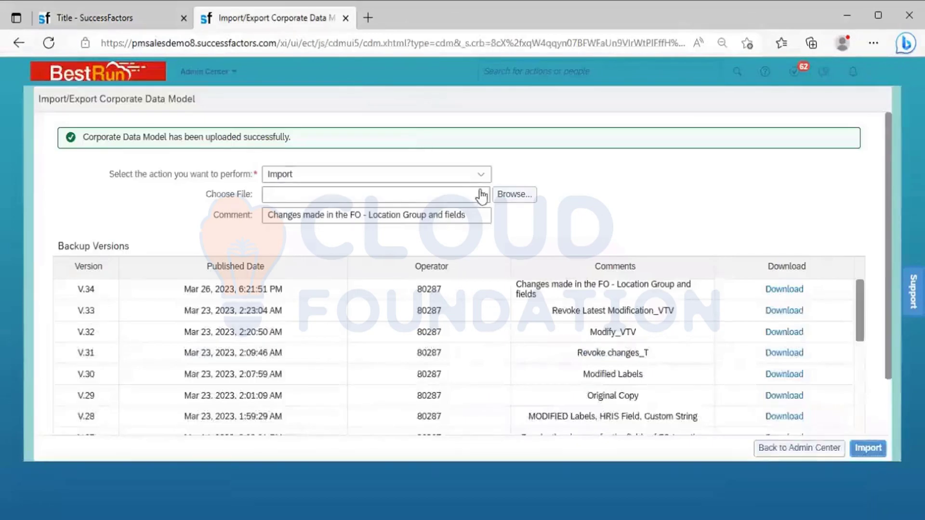
pyautogui.click(518, 194)
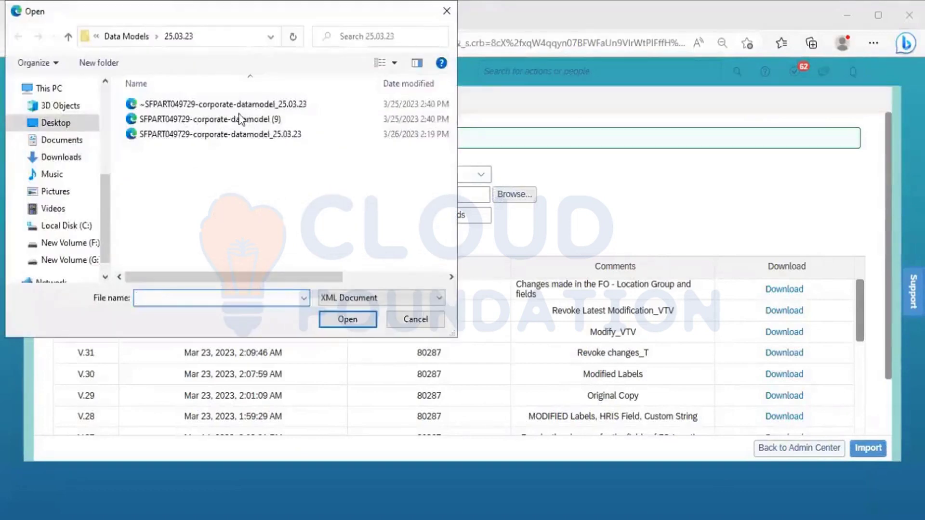
pyautogui.click(238, 120)
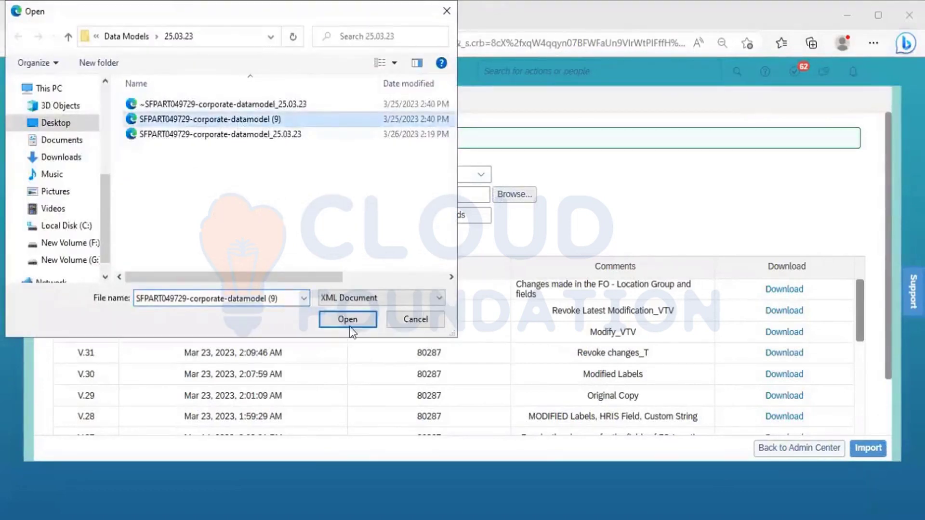
pyautogui.click(348, 321)
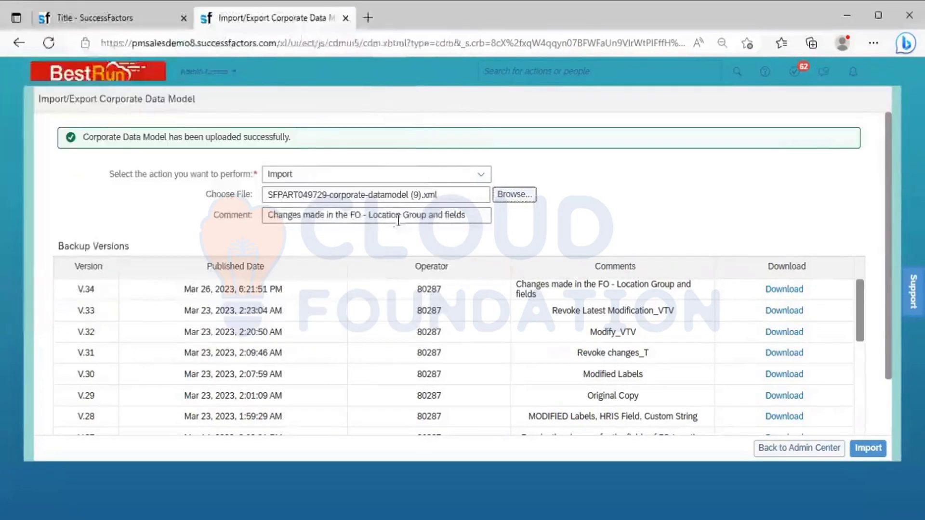
# Step: Replace the comment with "Revoke changes for FO- Location Group" and import the corporate data model
pyautogui.click(405, 220)
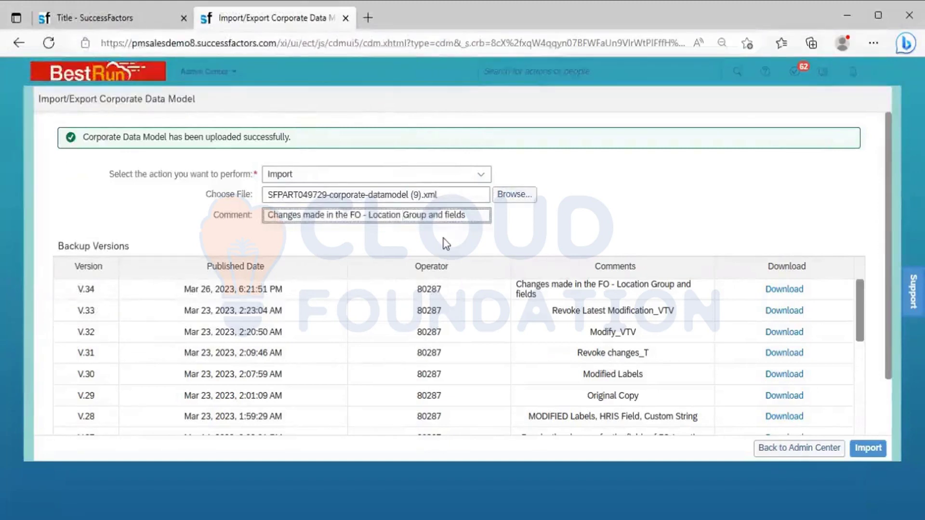
pyautogui.hotkey('ctrl', 'a')
pyautogui.write('Re')
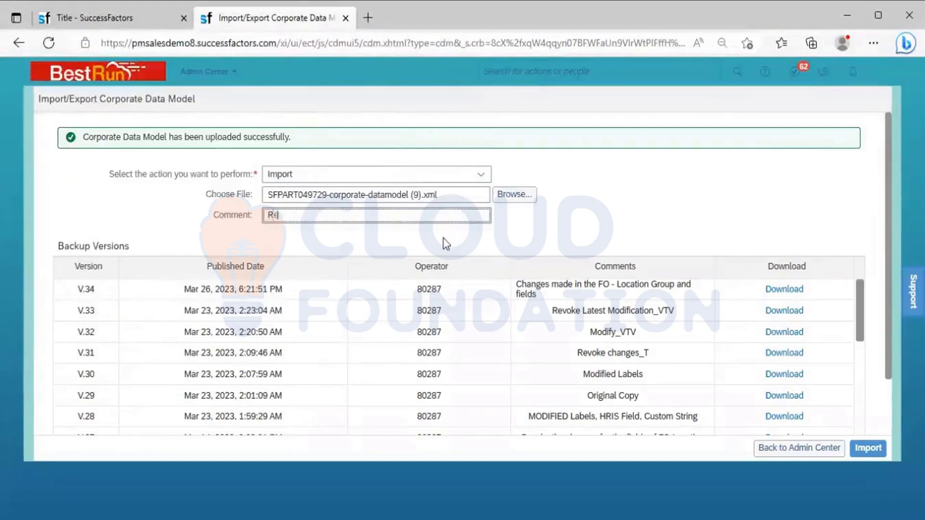
pyautogui.write('voke')
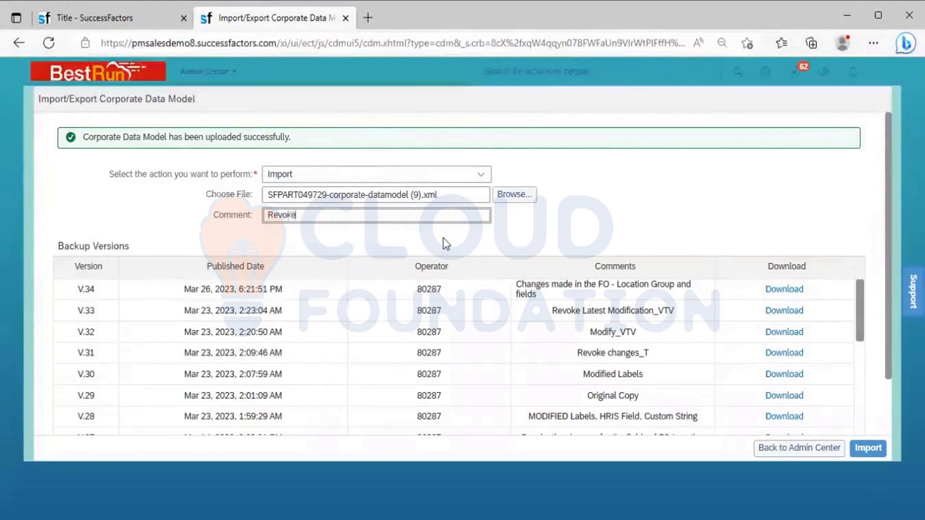
pyautogui.write(' chan')
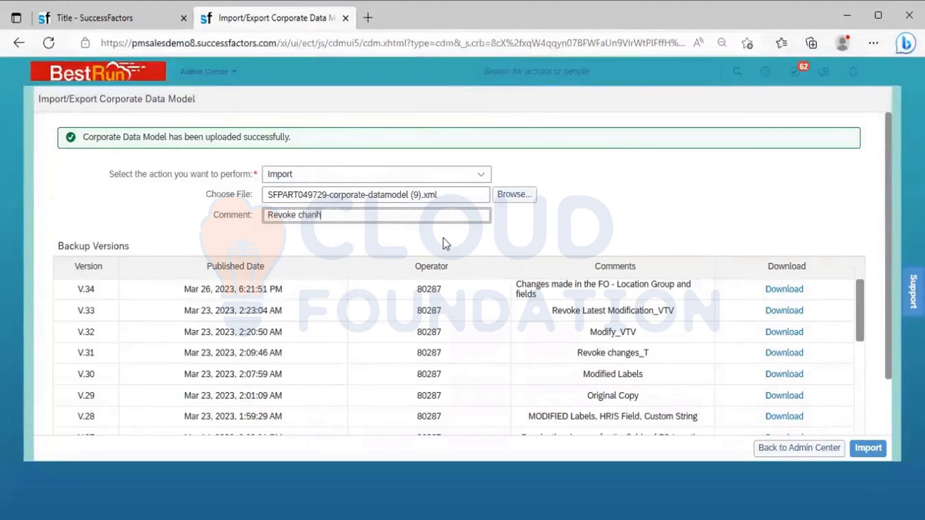
pyautogui.write('ges for FO')
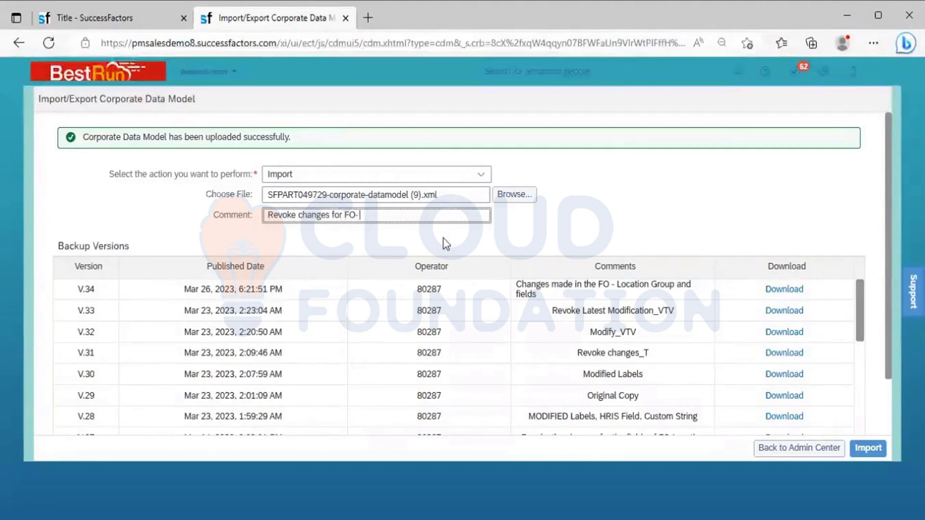
pyautogui.write('- Location Group')
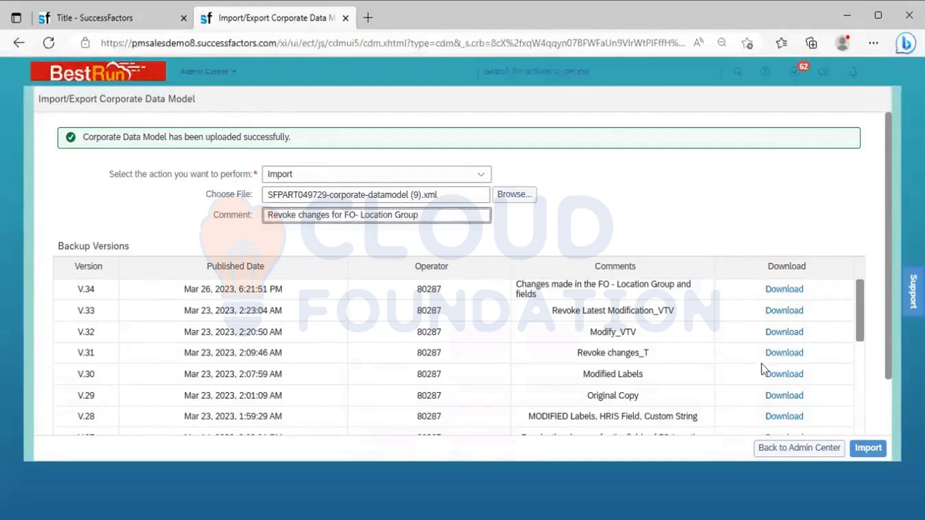
pyautogui.click(863, 450)
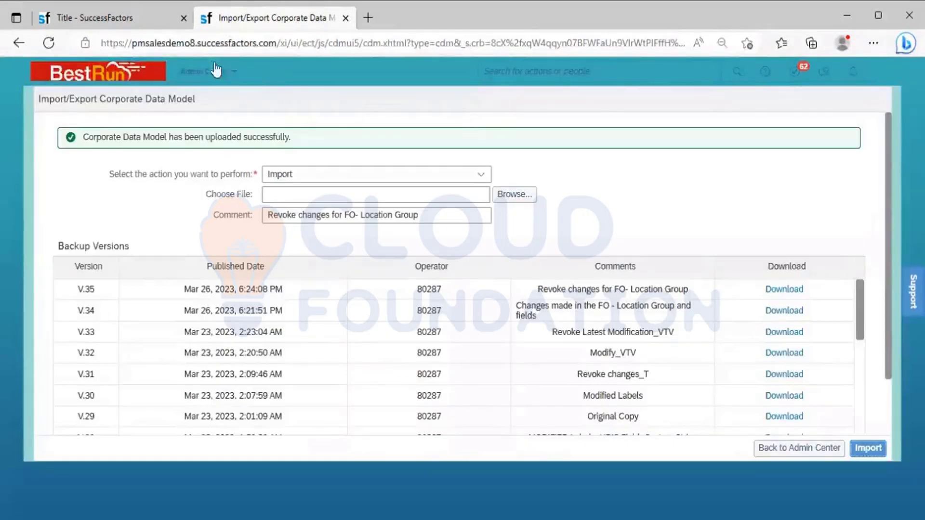
# Step: In the other SuccessFactors tab, return to the home page and open Manage Organization, Pay and Job Structures by searching for "Manage org job"
pyautogui.click(125, 19)
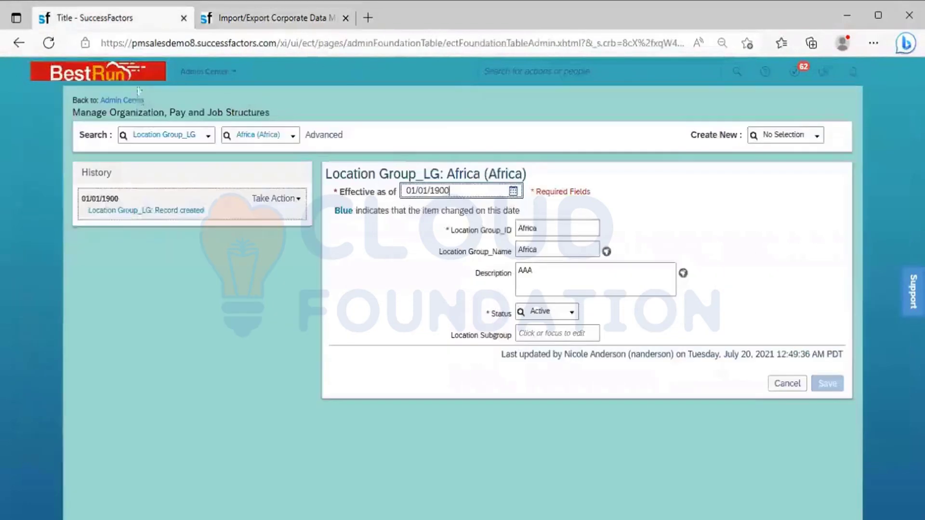
pyautogui.click(133, 84)
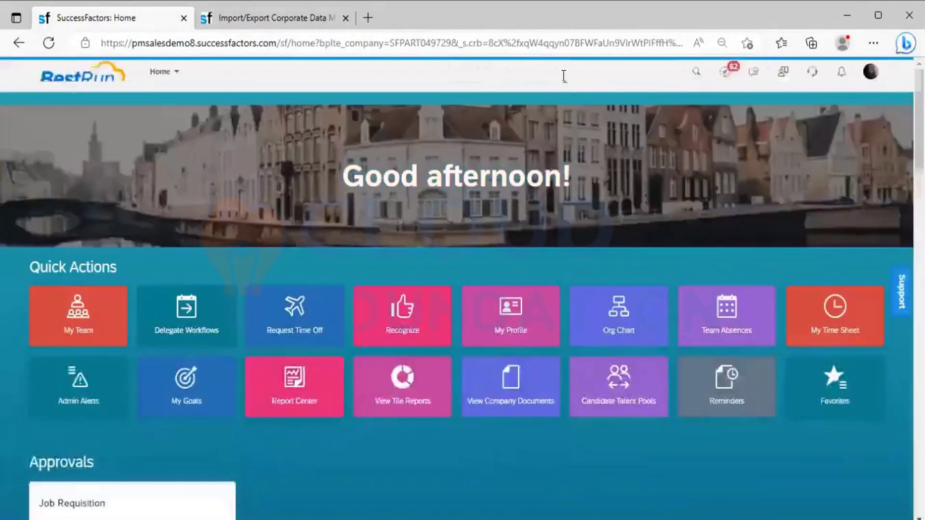
pyautogui.click(564, 73)
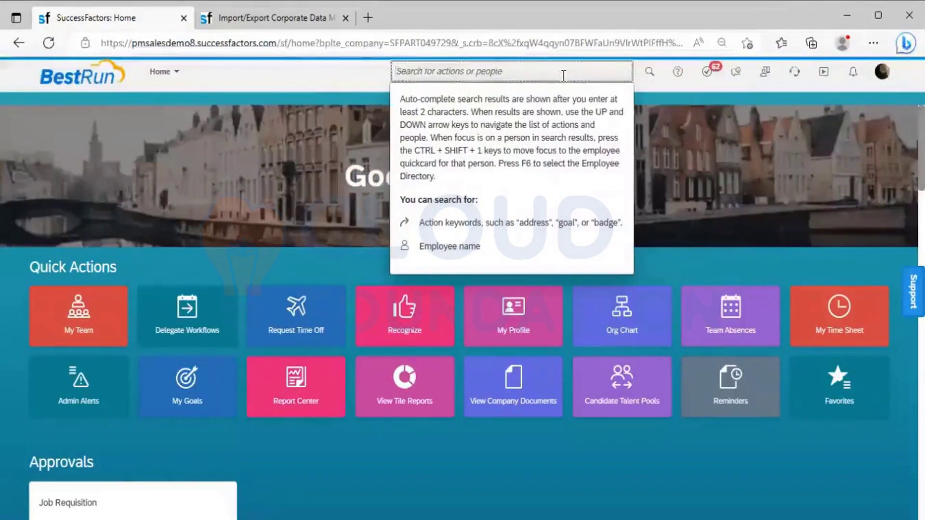
pyautogui.write('Manage org jo')
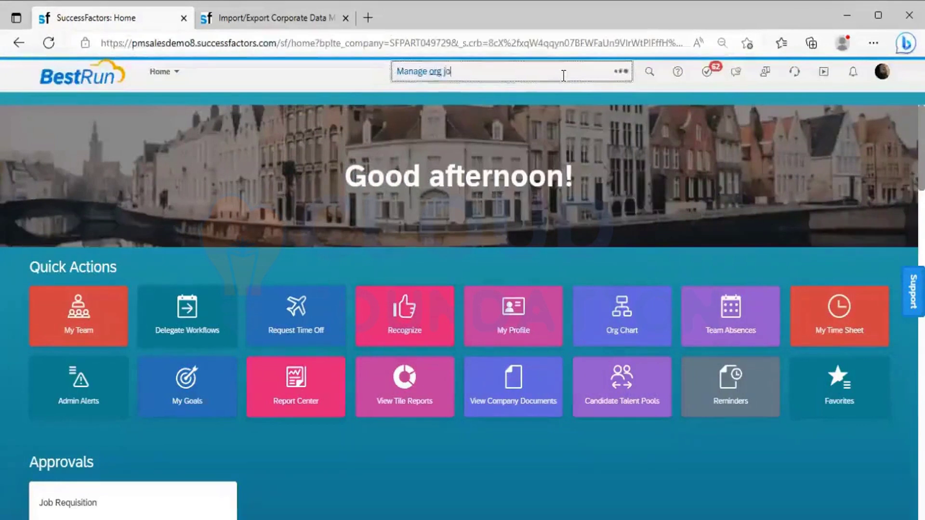
pyautogui.write('b')
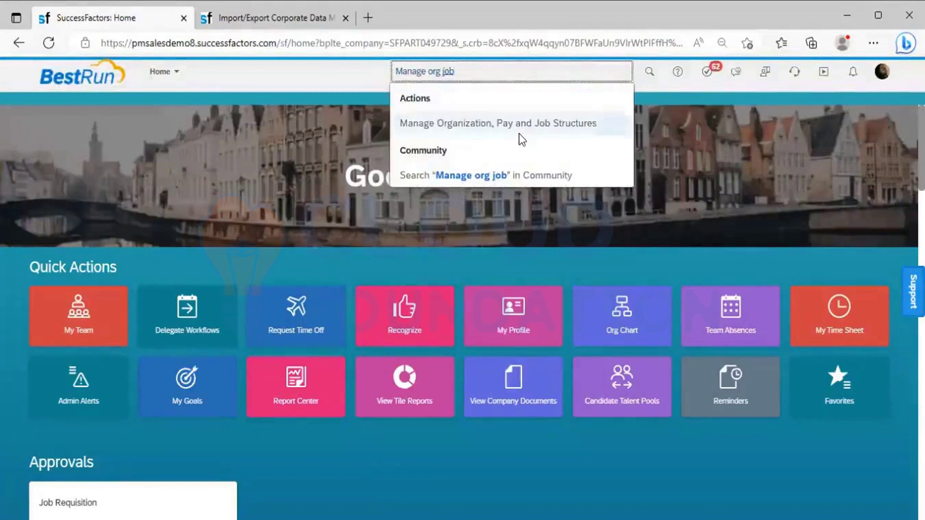
pyautogui.click(519, 129)
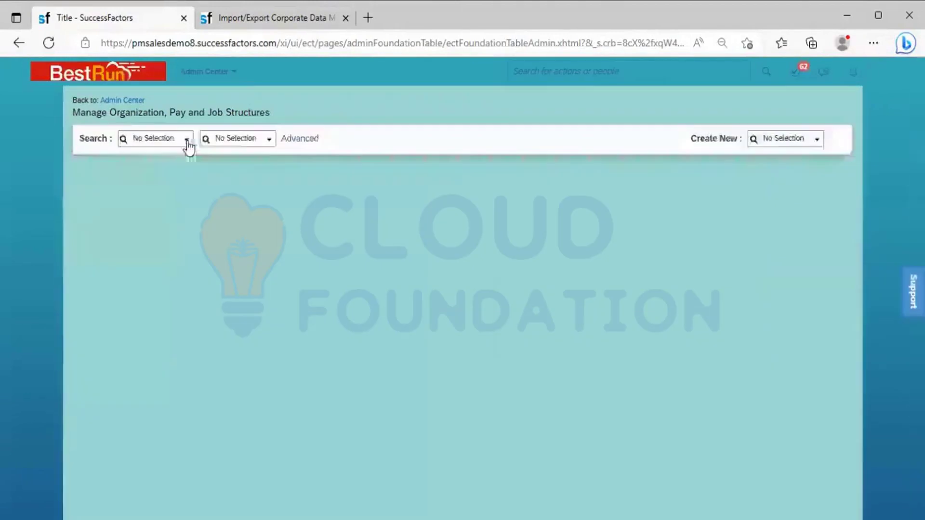
# Step: Display the Africa record of Location Group and examine its field labels
pyautogui.click(187, 140)
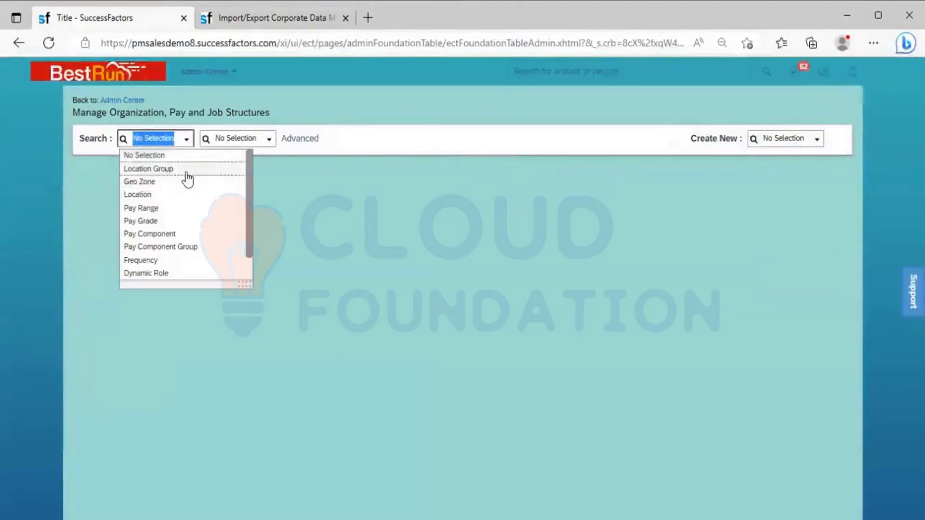
pyautogui.click(197, 169)
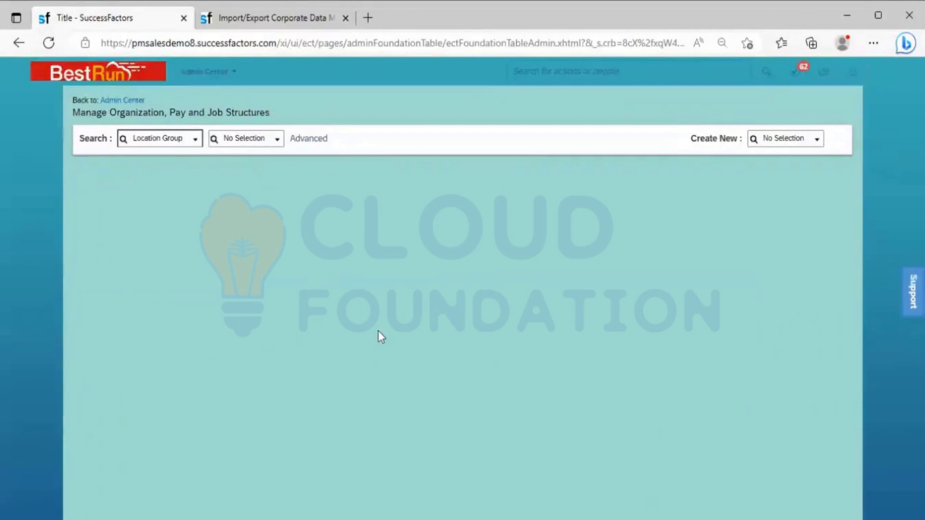
pyautogui.click(277, 142)
pyautogui.click(252, 158)
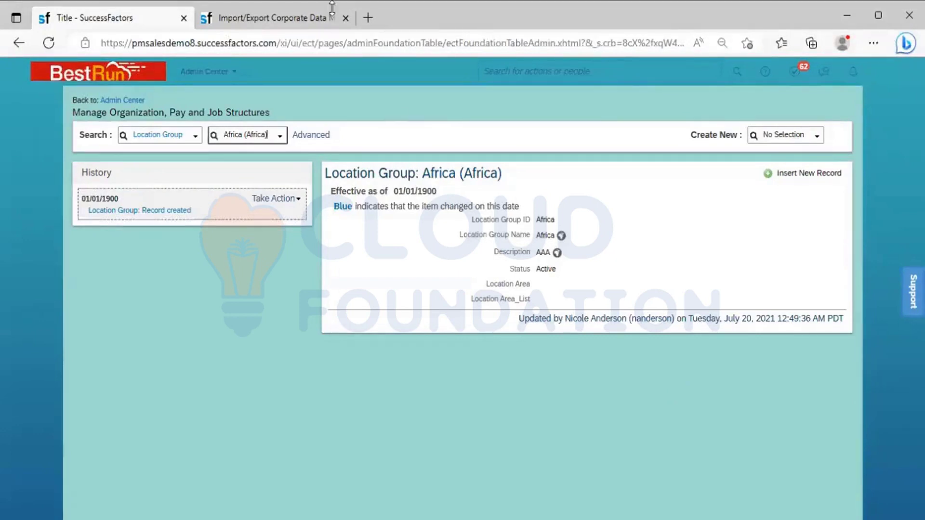
# Step: Return to the Import/Export Corporate Data Model page and show the available actions
pyautogui.click(307, 8)
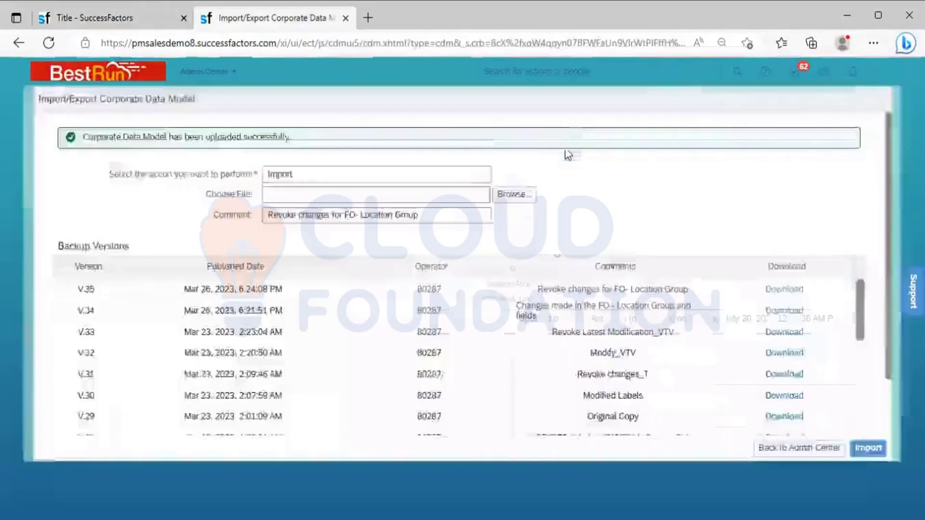
pyautogui.click(483, 176)
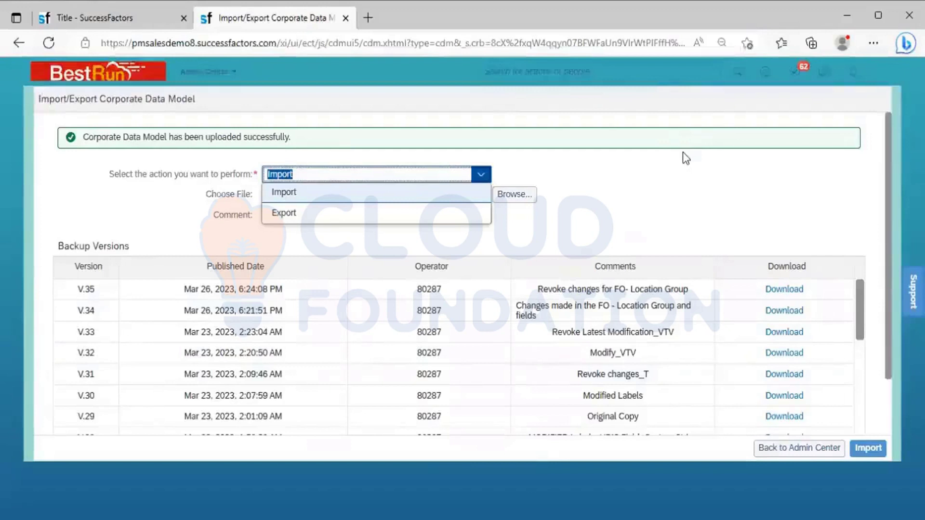
# Step: Switch to the ITM_6th Batch workbook in Excel and search for "Manage business config" to reach the notes section in row 656
pyautogui.hotkey('alt', 'Tab')
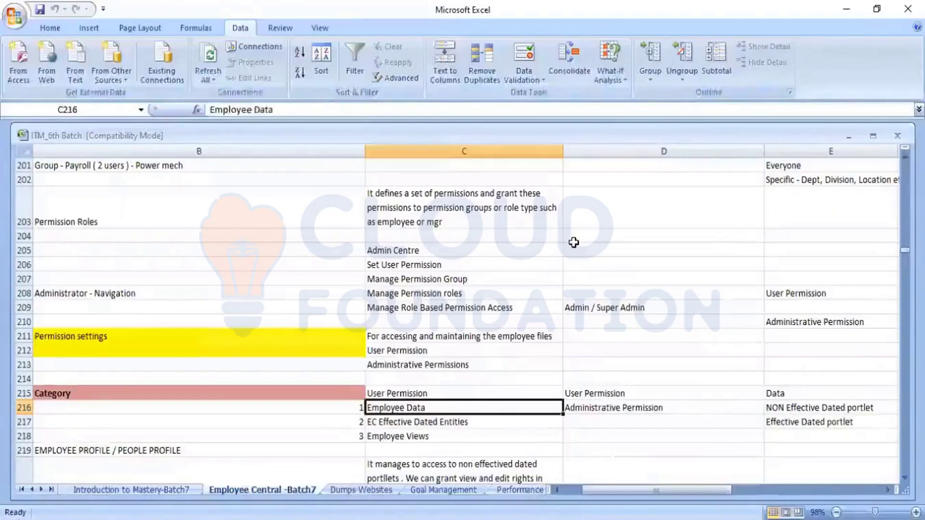
pyautogui.hotkey('ctrl', 'f')
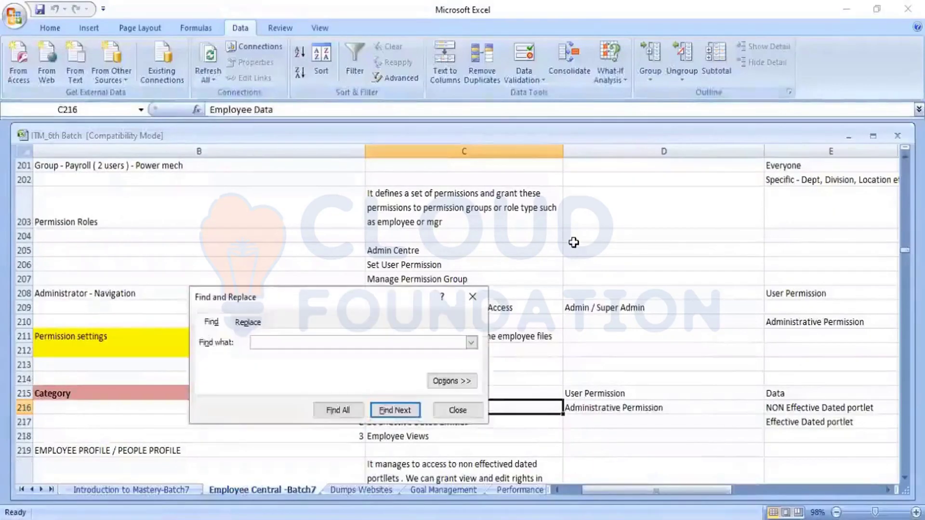
pyautogui.write('Manage business cp')
pyautogui.write('nfig')
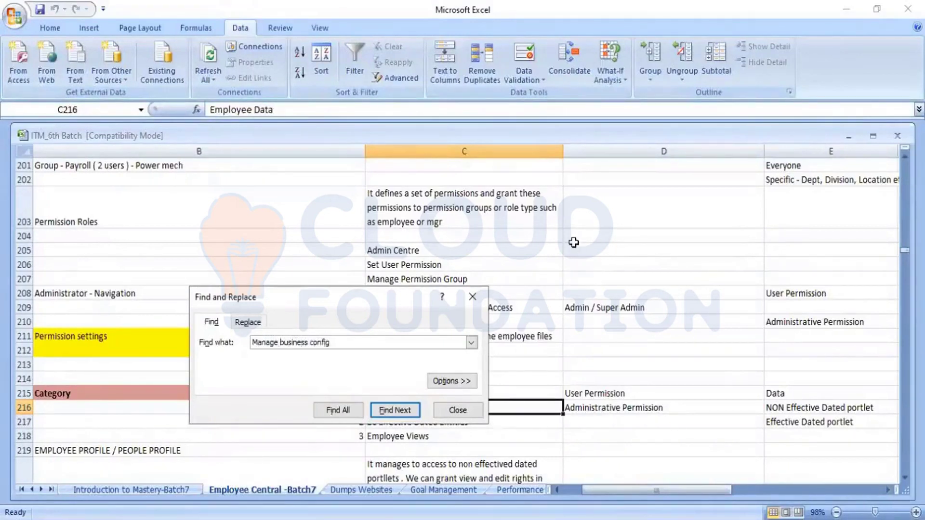
pyautogui.press('Return')
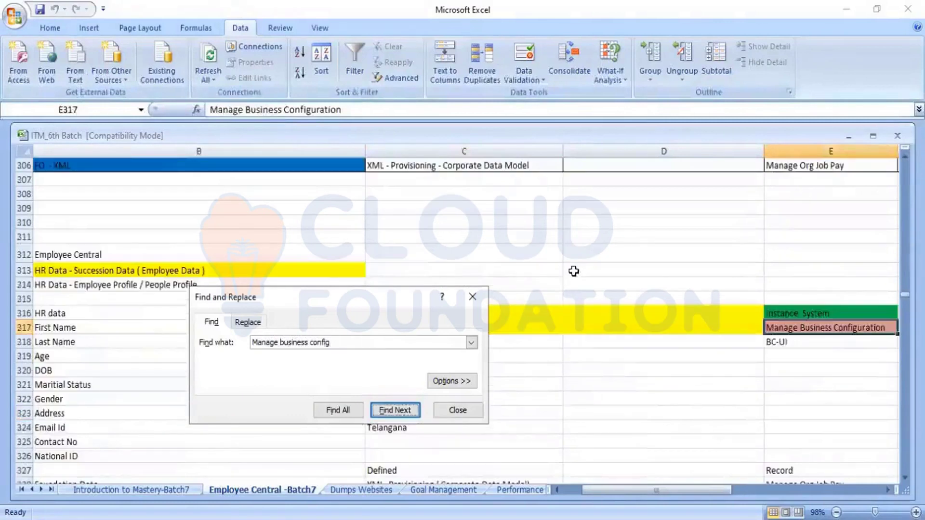
pyautogui.press('Return')
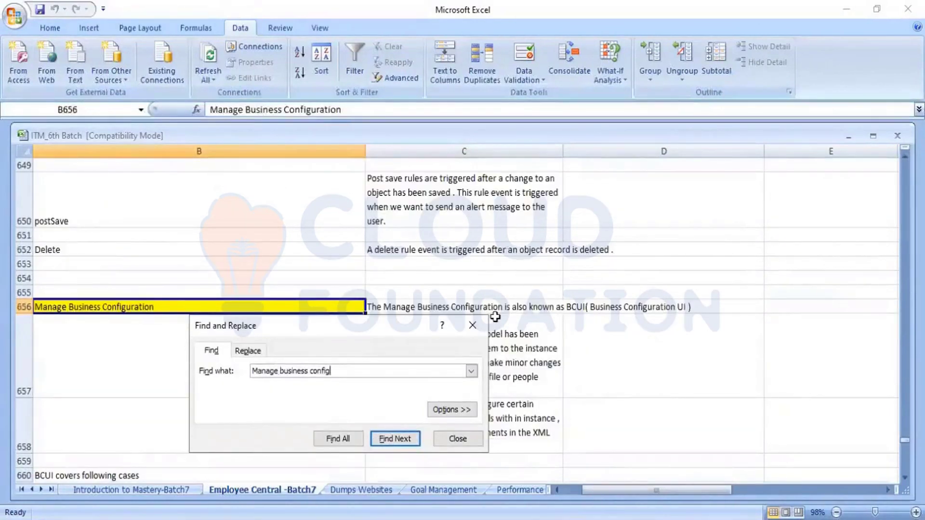
pyautogui.click(473, 326)
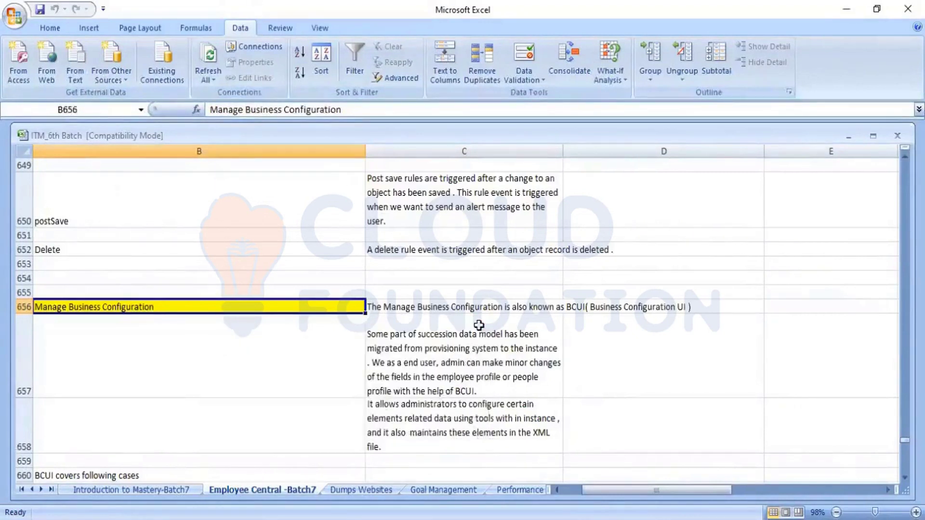
# Step: Examine the Manage Business Configuration notes and the list of cases that BCUI covers
pyautogui.press('Left')
pyautogui.press('Down')
pyautogui.press('Down')
pyautogui.press('Down')
pyautogui.press('Down')
pyautogui.press('Down')
pyautogui.press('Down')
pyautogui.press('Down')
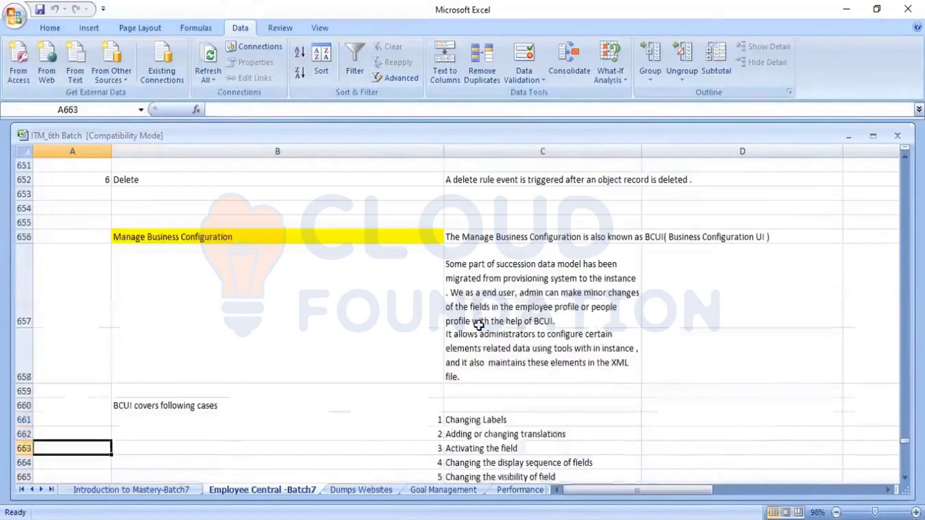